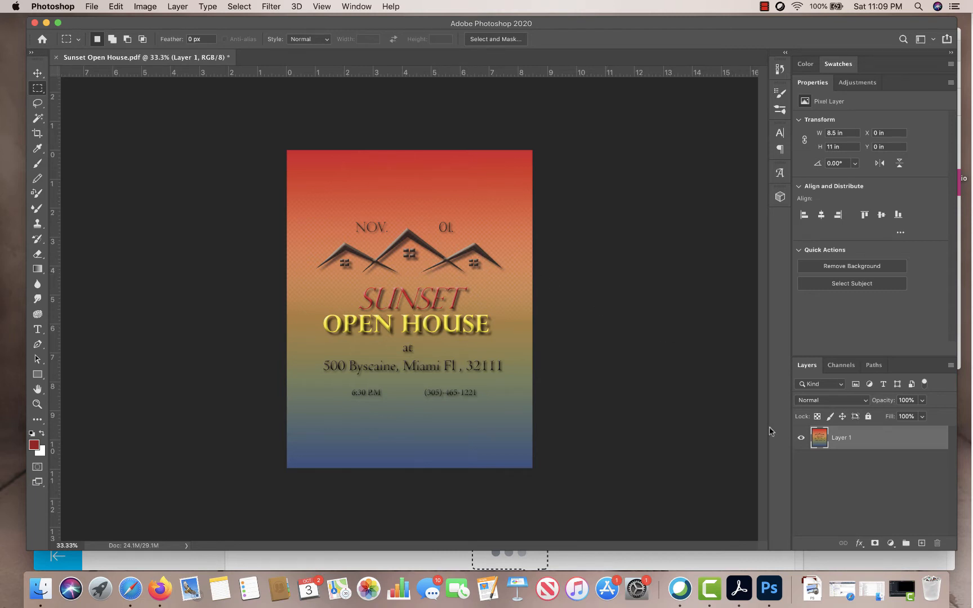
- Add a dark red (#9d1b20) Solid Color fill layer and drag Color Fill 1 below Layer 1
{"action": "left_click", "coordinate": [891, 543]}
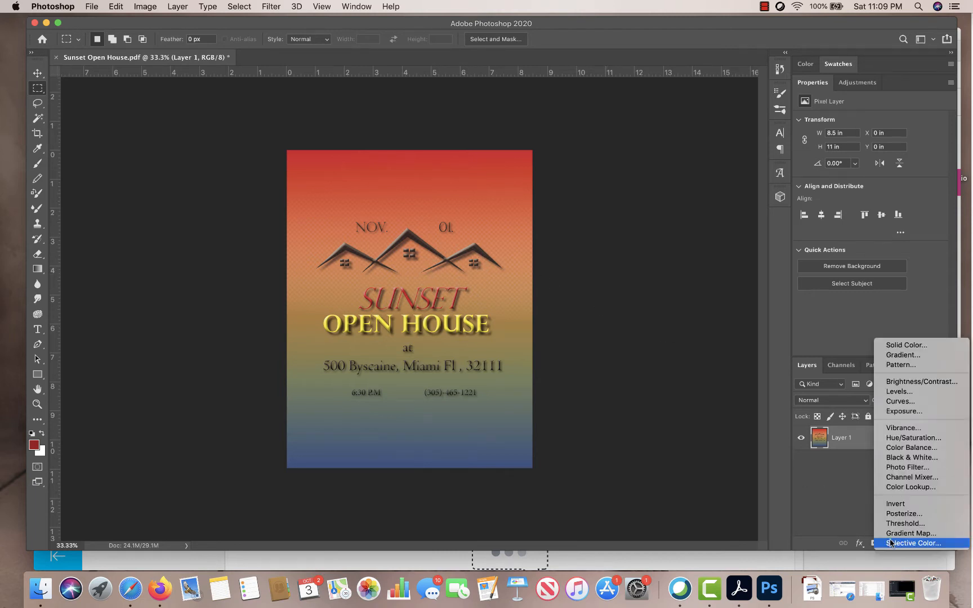
{"action": "left_click", "coordinate": [884, 346]}
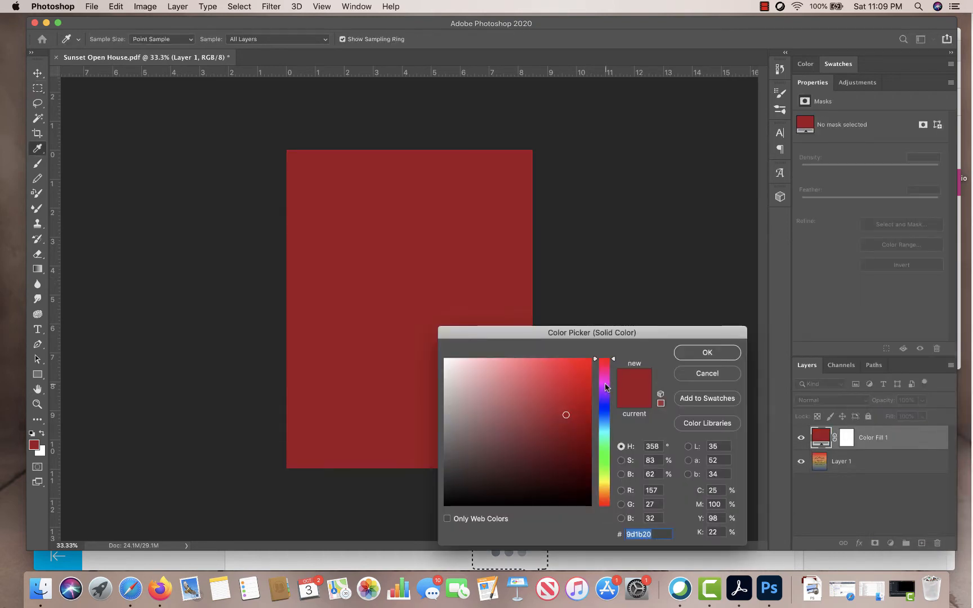
{"action": "left_click", "coordinate": [707, 352]}
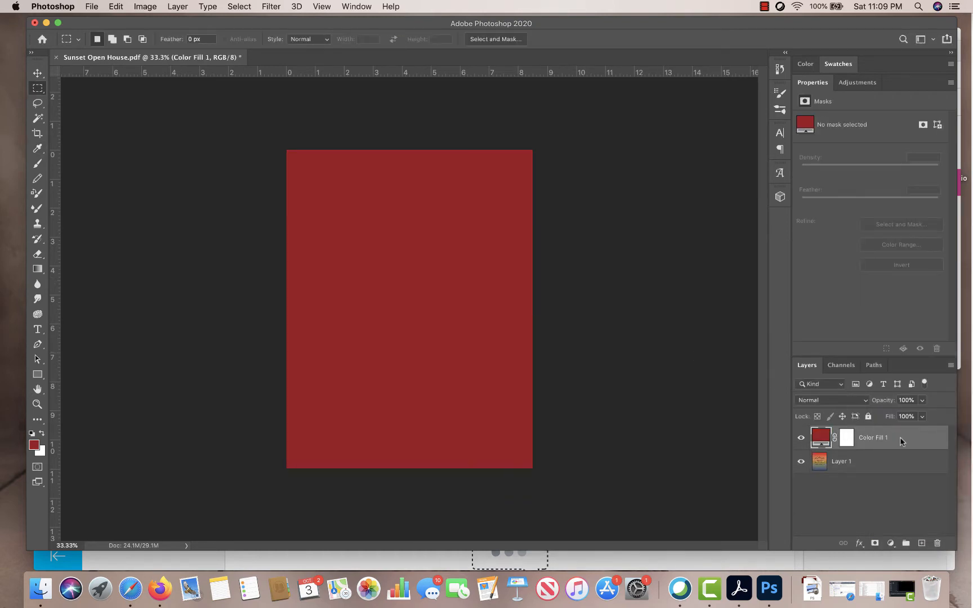
{"action": "left_click_drag", "start_coordinate": [901, 441], "coordinate": [891, 473]}
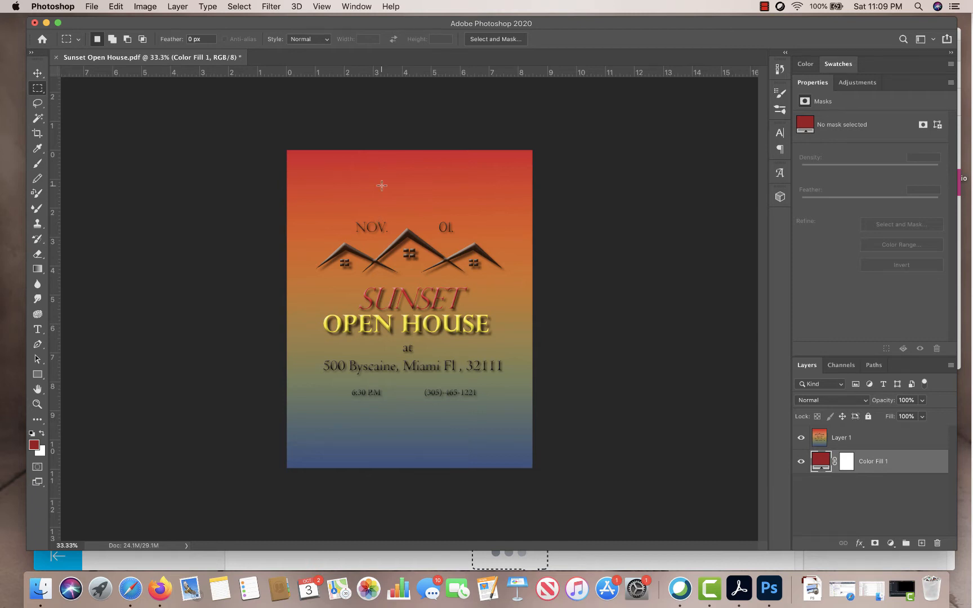
- Open the recent Value_Cubist_nt.psd by mistake, then close it again
{"action": "left_click", "coordinate": [101, 6]}
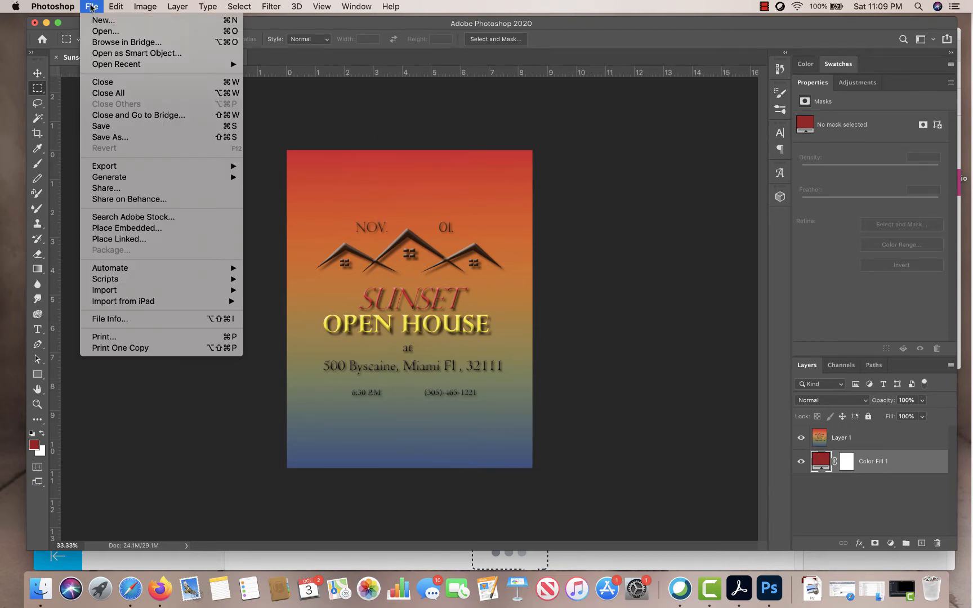
{"action": "mouse_move", "coordinate": [116, 64]}
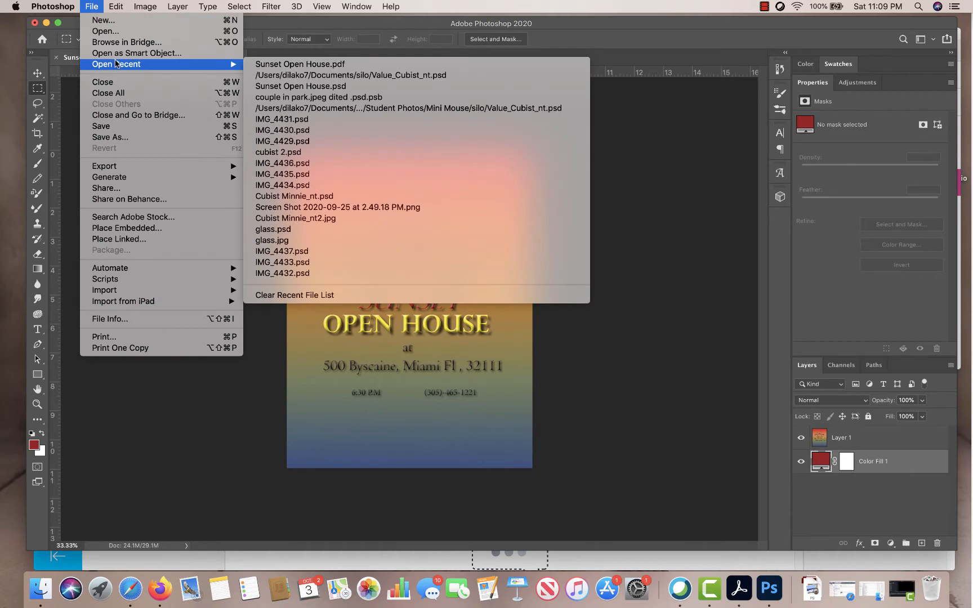
{"action": "left_click", "coordinate": [295, 75]}
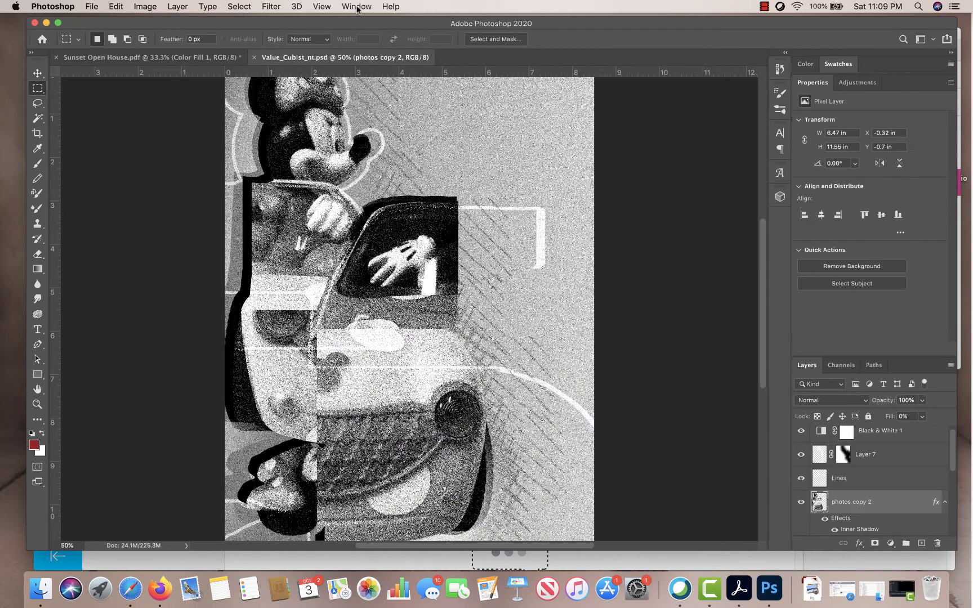
{"action": "left_click", "coordinate": [357, 7]}
{"action": "left_click", "coordinate": [356, 6]}
{"action": "left_click", "coordinate": [255, 57]}
- Open Sunset Open House.psd from the recent files list
{"action": "left_click", "coordinate": [92, 6]}
{"action": "mouse_move", "coordinate": [114, 65]}
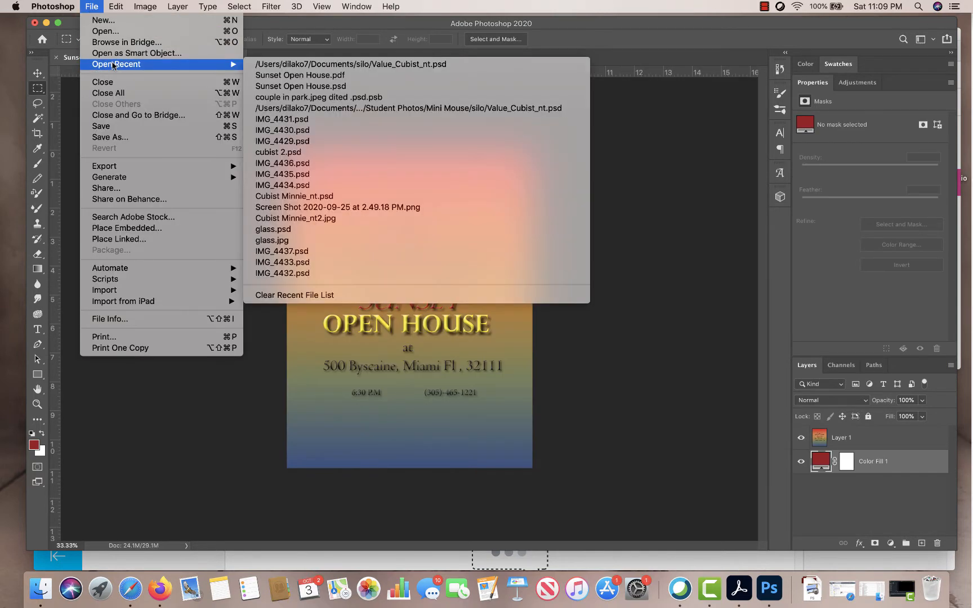
{"action": "left_click", "coordinate": [282, 88]}
- Arrange the windows 2-up Vertical so the PSD and PDF flyers sit side by side
{"action": "left_click", "coordinate": [355, 6]}
{"action": "mouse_move", "coordinate": [362, 31]}
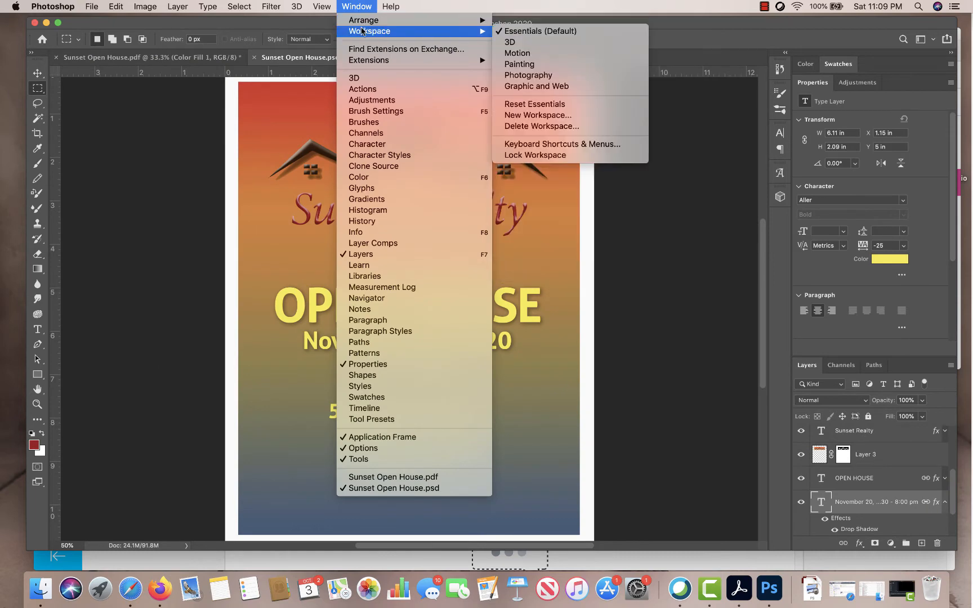
{"action": "mouse_move", "coordinate": [422, 22]}
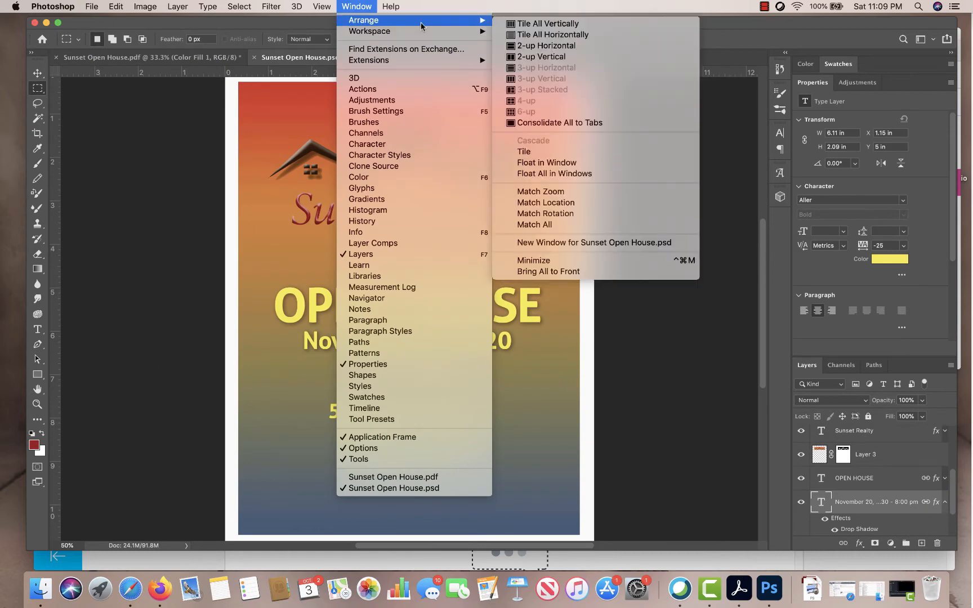
{"action": "left_click", "coordinate": [519, 57]}
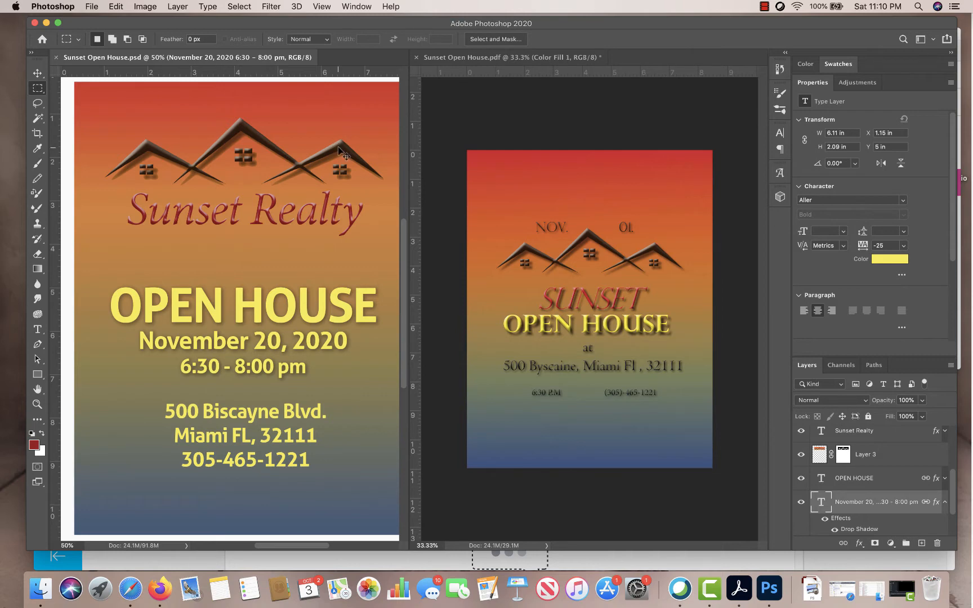
- Fit the whole PSD flyer on screen, then zoom out to 33.33% to match the PDF
{"action": "key", "text": "super+0"}
{"action": "key", "text": "super+minus"}
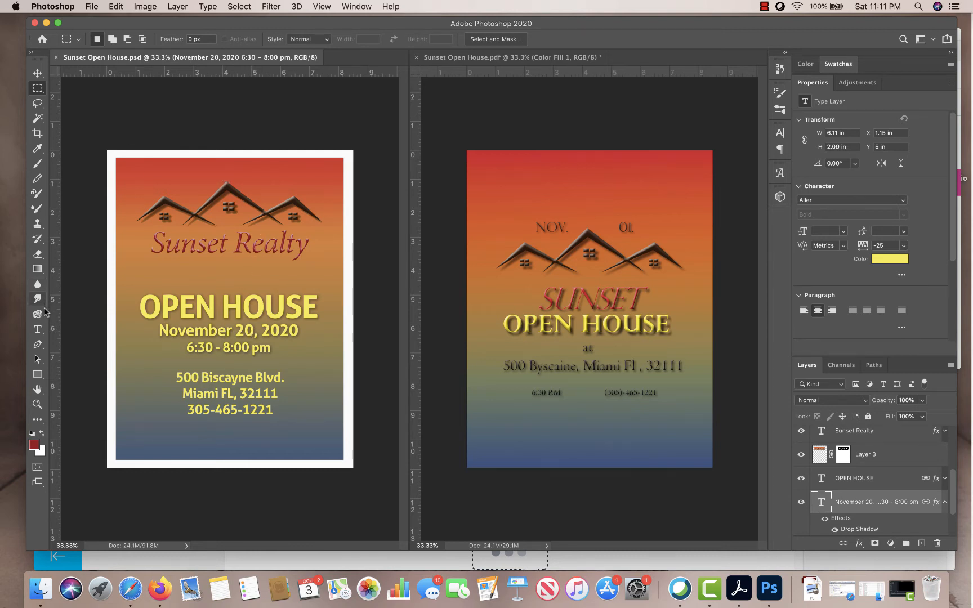
- Replace the 20 in the date with 1 so it reads November 1, 2020
{"action": "left_click", "coordinate": [38, 329]}
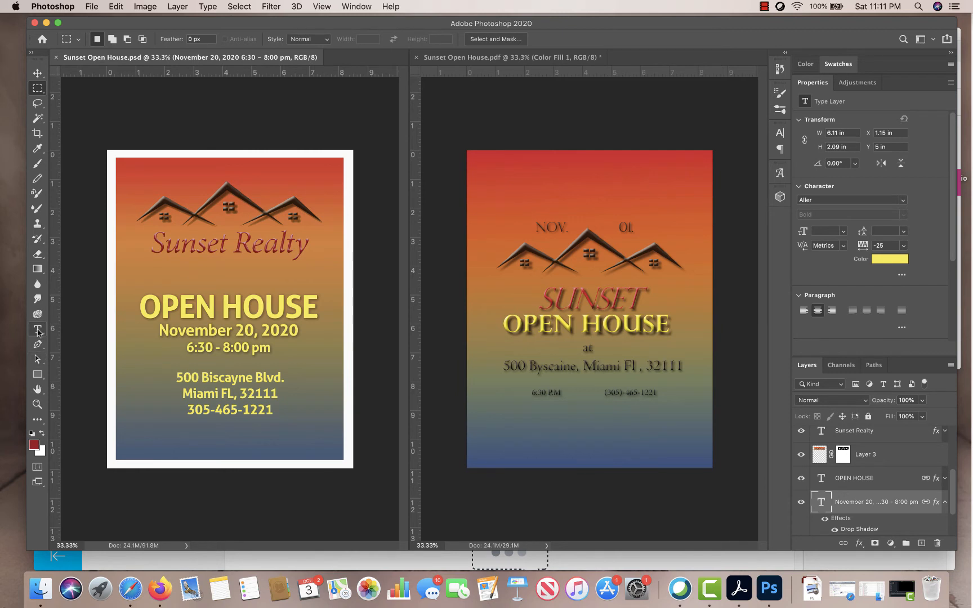
{"action": "double_click", "coordinate": [247, 329]}
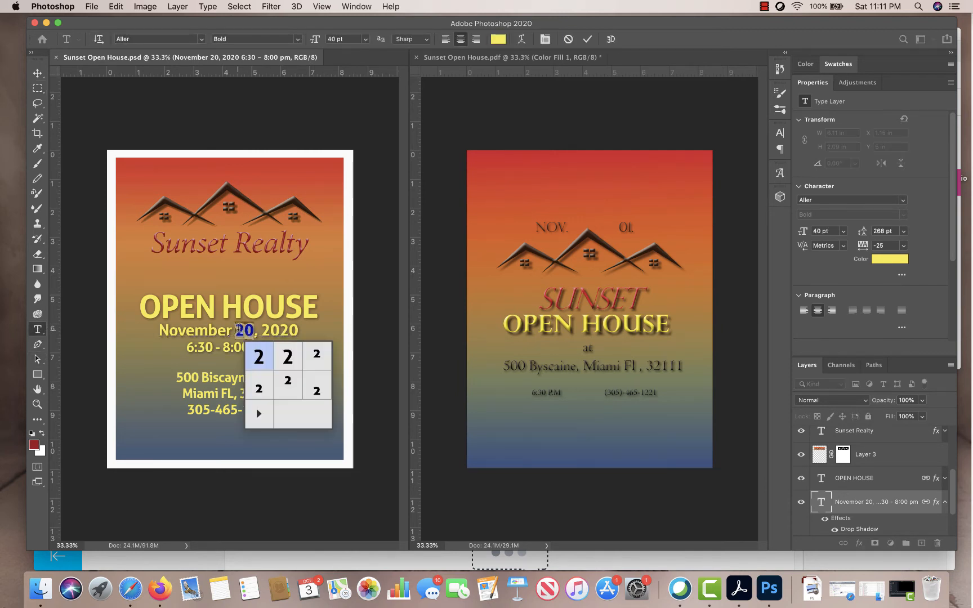
{"action": "type", "text": "1"}
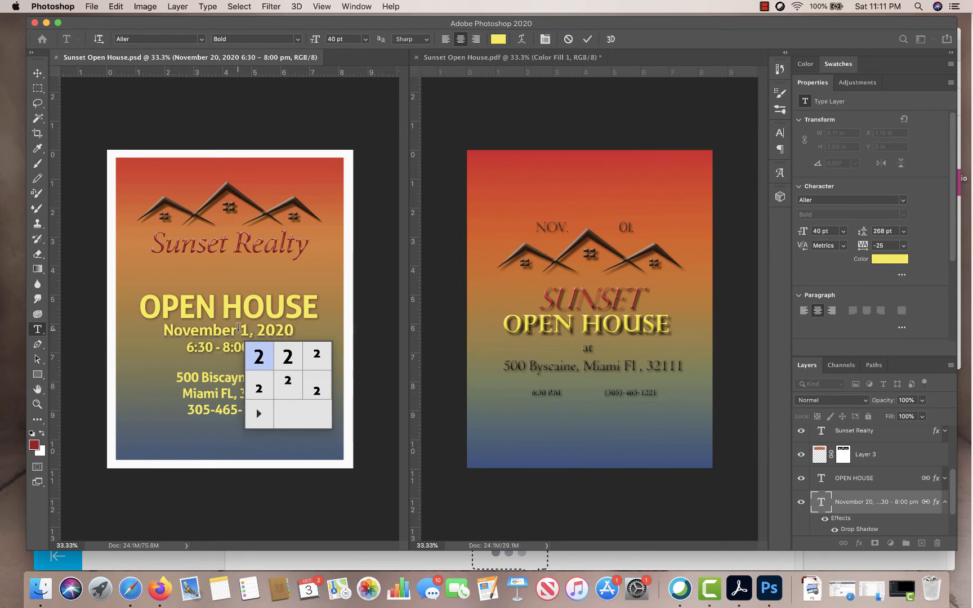
{"action": "left_click", "coordinate": [37, 88]}
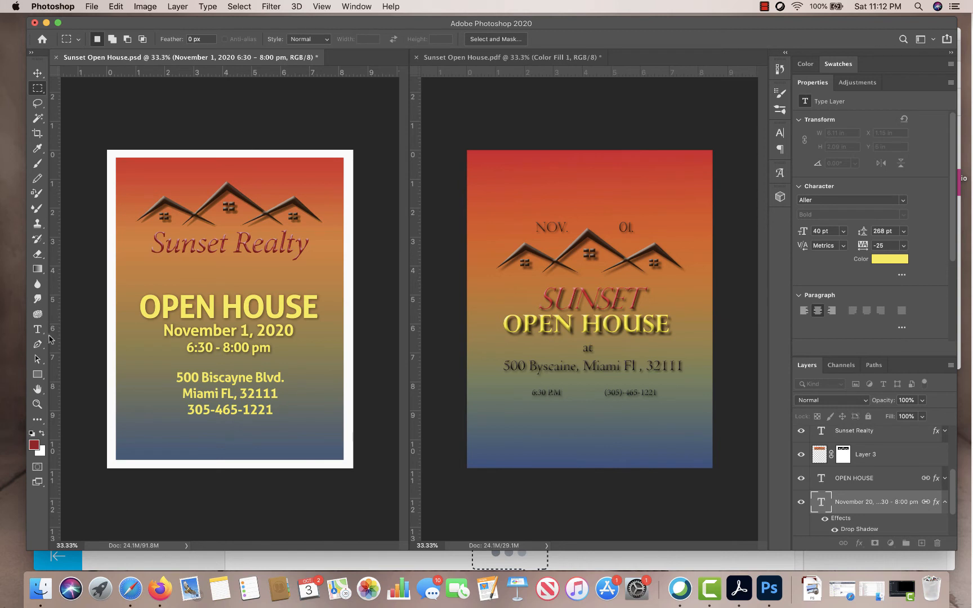
- Type the website address near the flyer's bottom, enlarge it to 33 pt, and drag it toward centre
{"action": "left_click", "coordinate": [38, 330]}
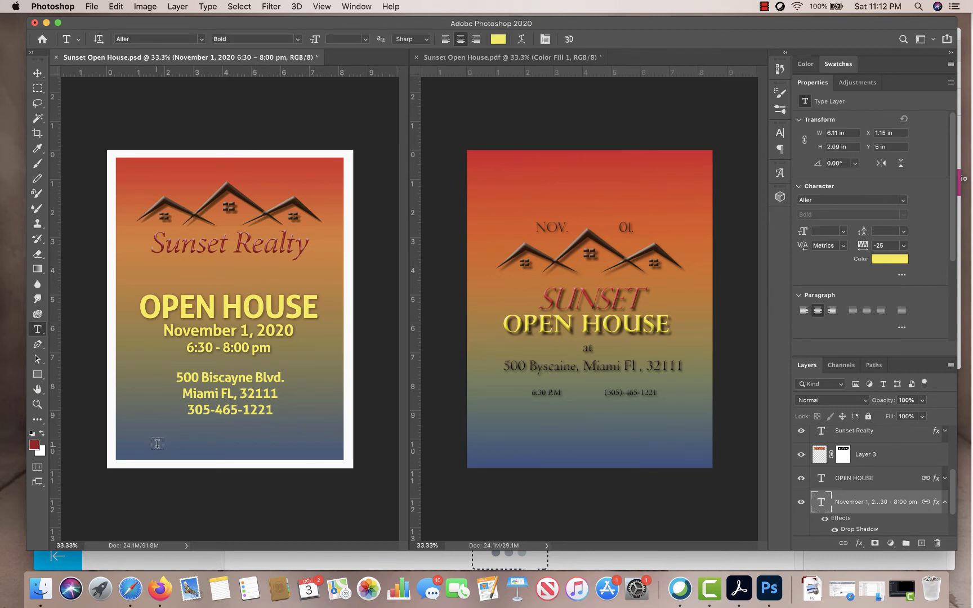
{"action": "left_click", "coordinate": [157, 445]}
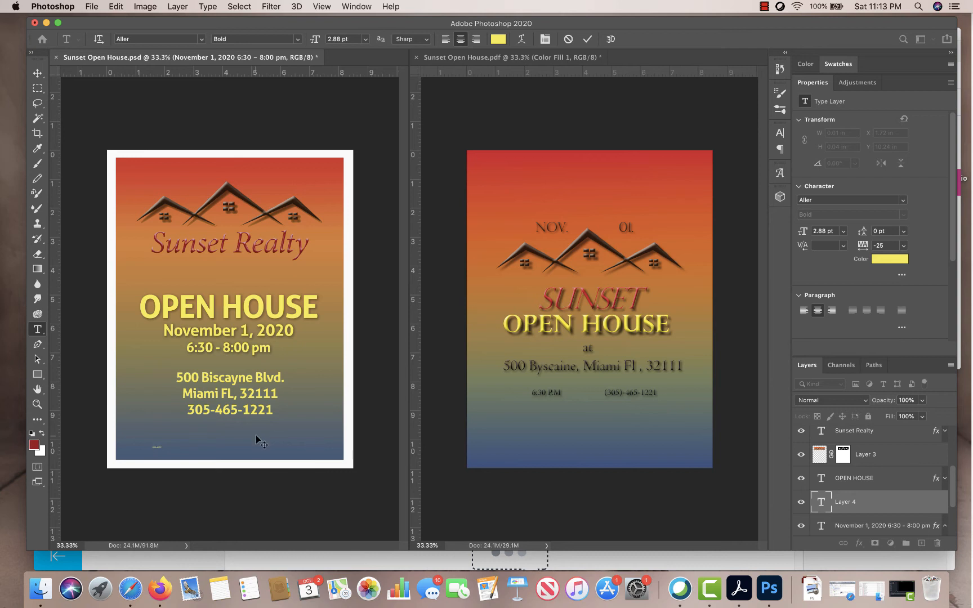
{"action": "key", "text": "super+a"}
{"action": "key", "text": "super+a"}
{"action": "left_click_drag", "start_coordinate": [802, 232], "coordinate": [820, 234]}
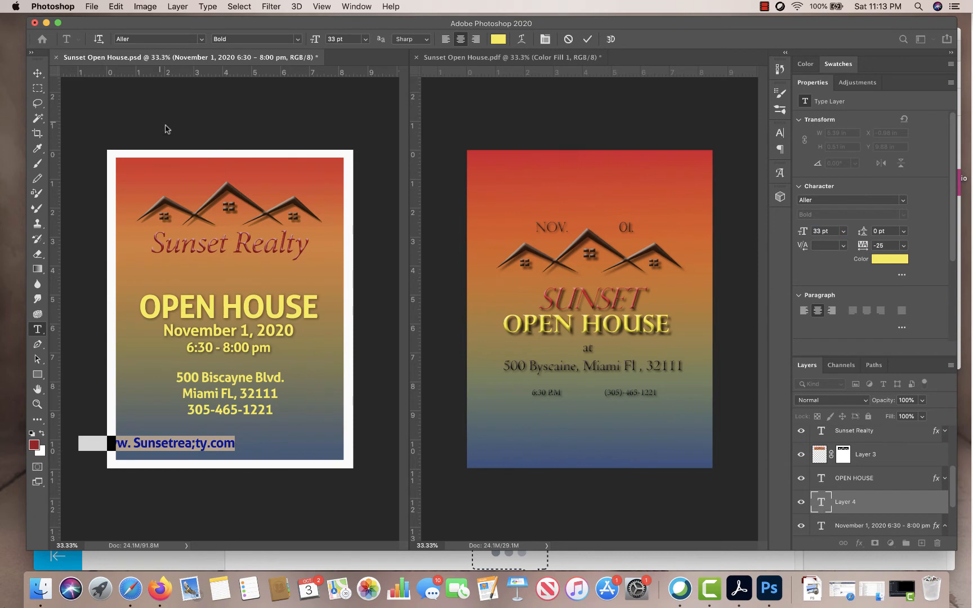
{"action": "left_click", "coordinate": [37, 73]}
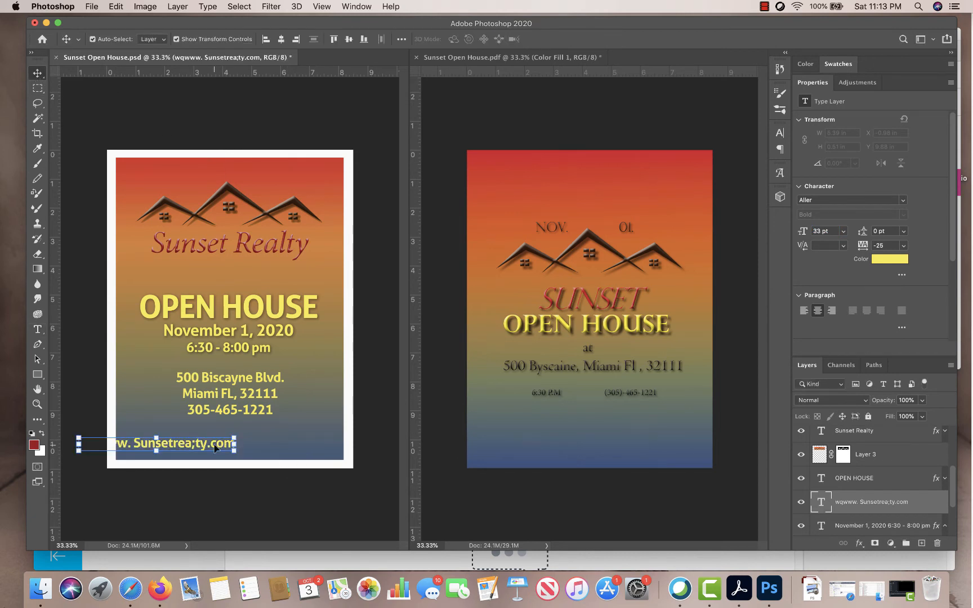
{"action": "left_click_drag", "start_coordinate": [220, 445], "coordinate": [286, 446]}
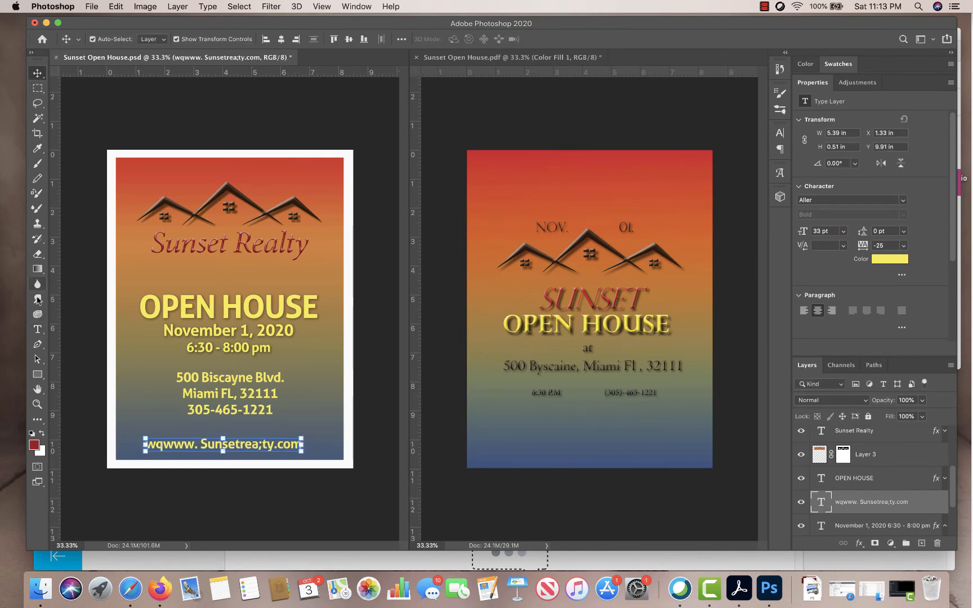
{"action": "left_click", "coordinate": [37, 329]}
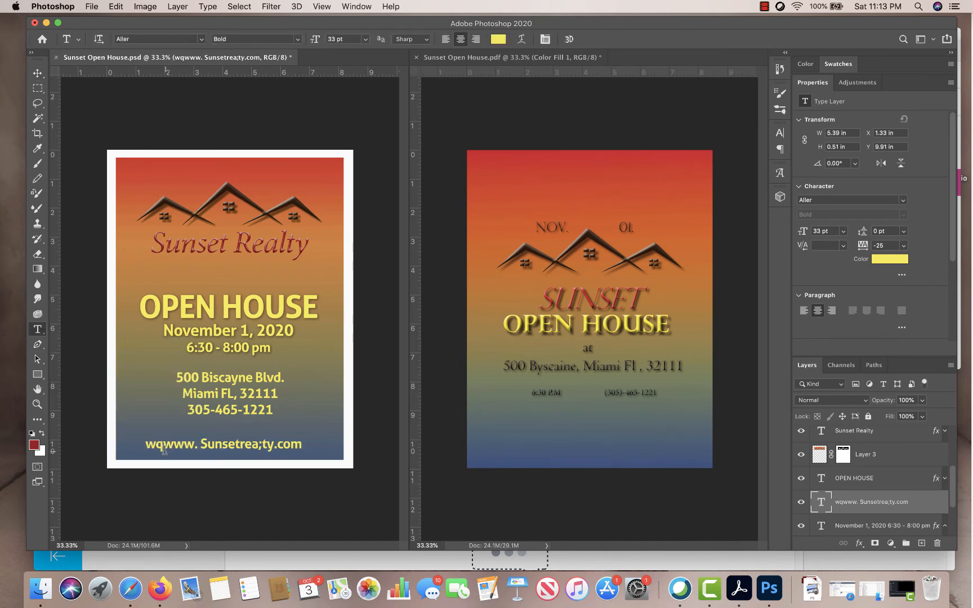
{"action": "left_click", "coordinate": [164, 444]}
{"action": "key", "text": "BackSpace"}
{"action": "key", "text": "BackSpace"}
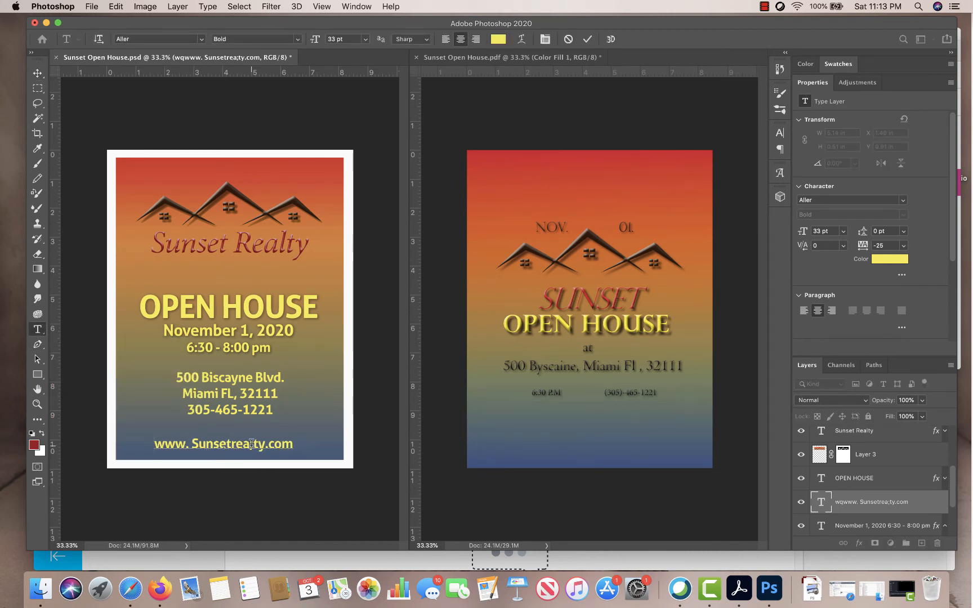
{"action": "left_click", "coordinate": [254, 444]}
{"action": "key", "text": "BackSpace"}
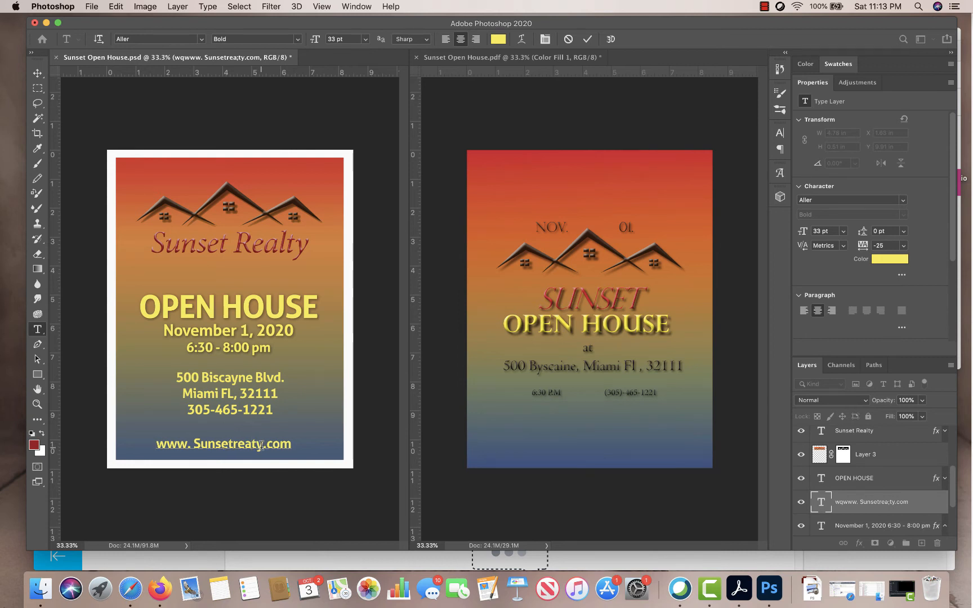
{"action": "type", "text": "l"}
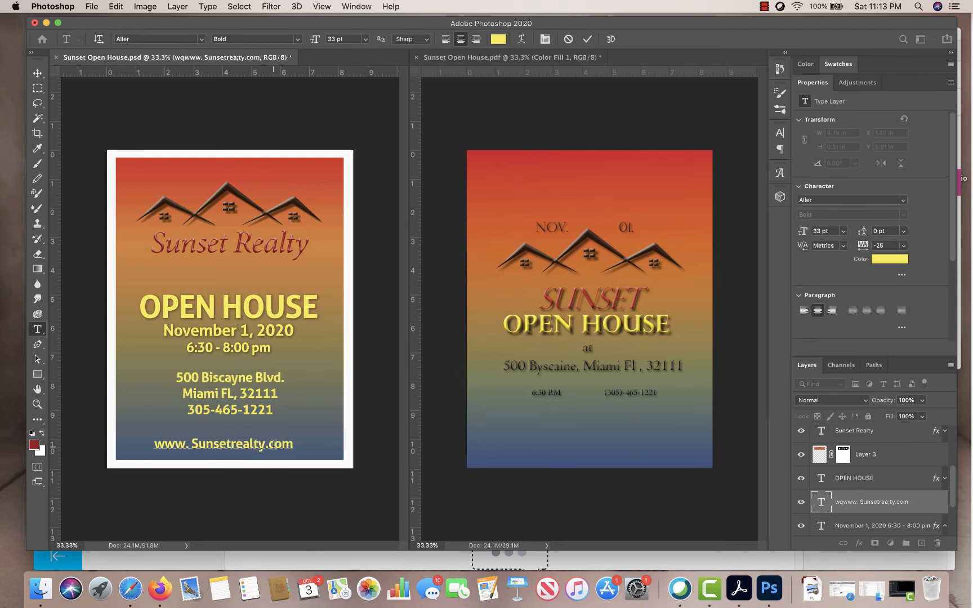
{"action": "left_click_drag", "start_coordinate": [235, 443], "coordinate": [242, 443]}
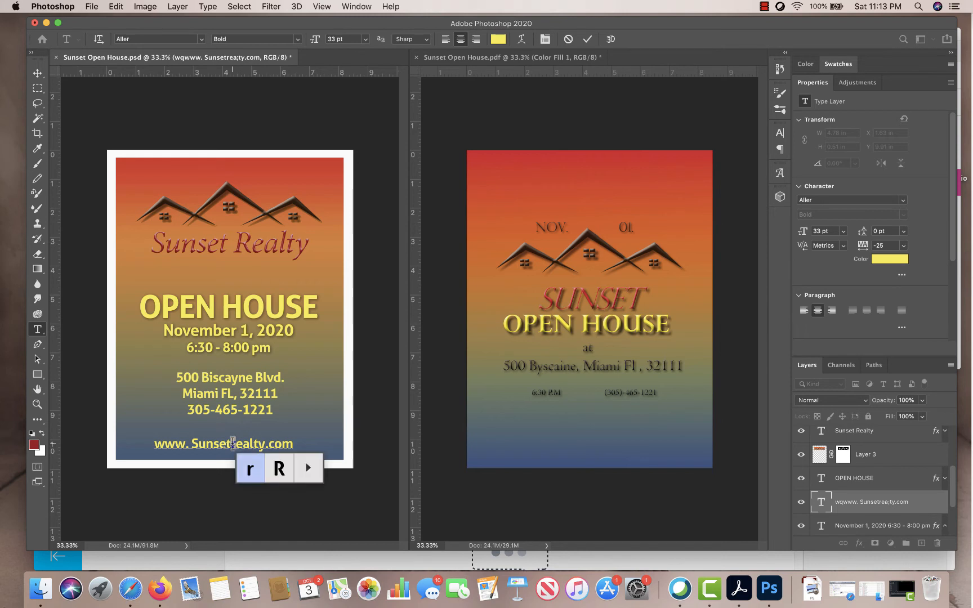
{"action": "type", "text": "R"}
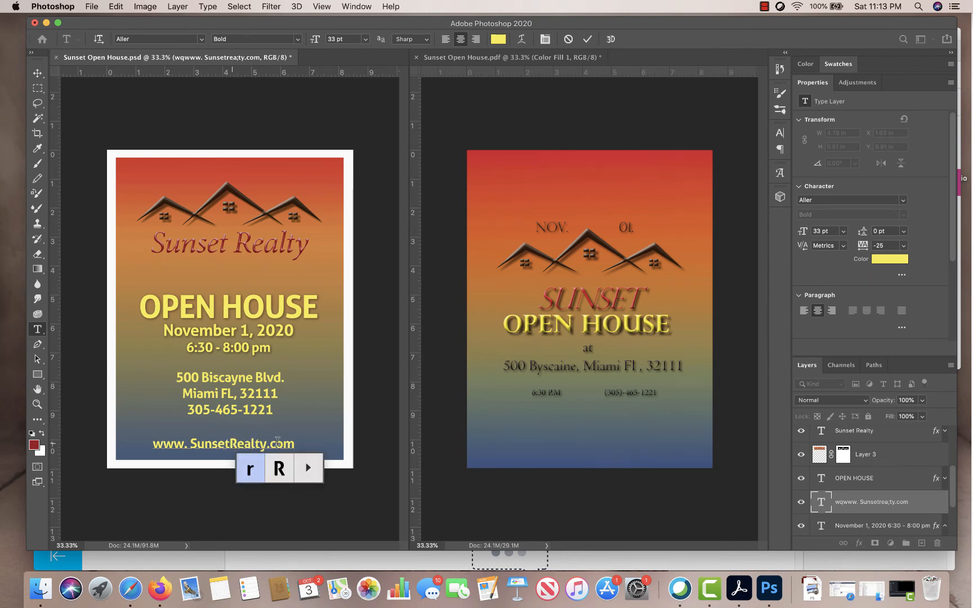
{"action": "left_click_drag", "start_coordinate": [298, 446], "coordinate": [147, 437]}
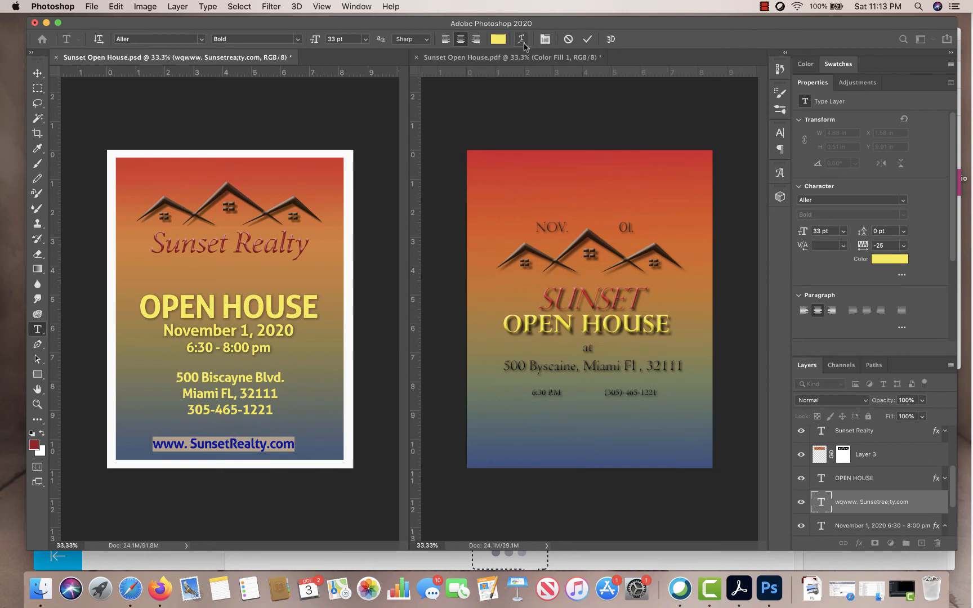
- Recolour the web address text near-black (#080808), sampled from the rooftop artwork
{"action": "left_click", "coordinate": [508, 41]}
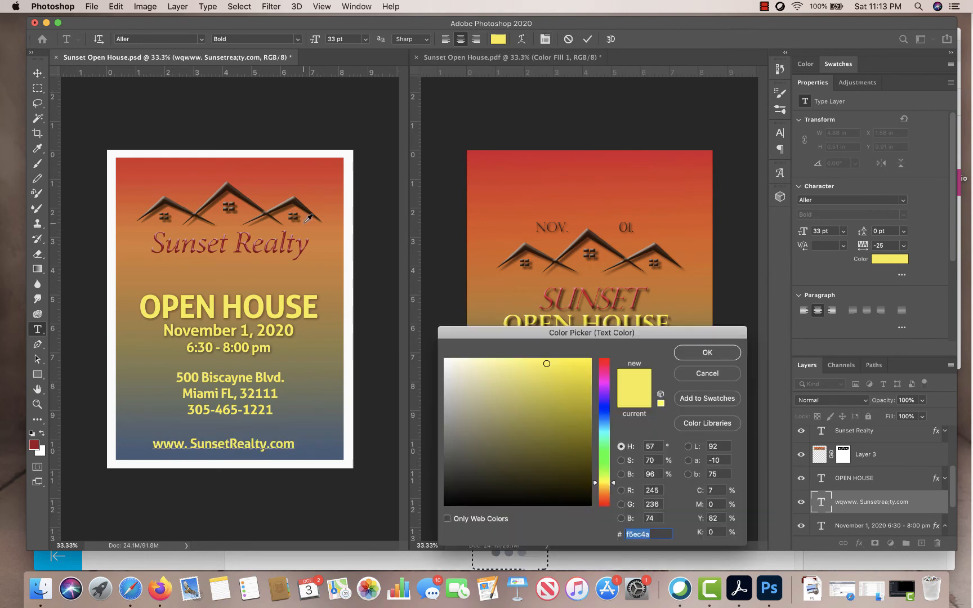
{"action": "left_click", "coordinate": [252, 239]}
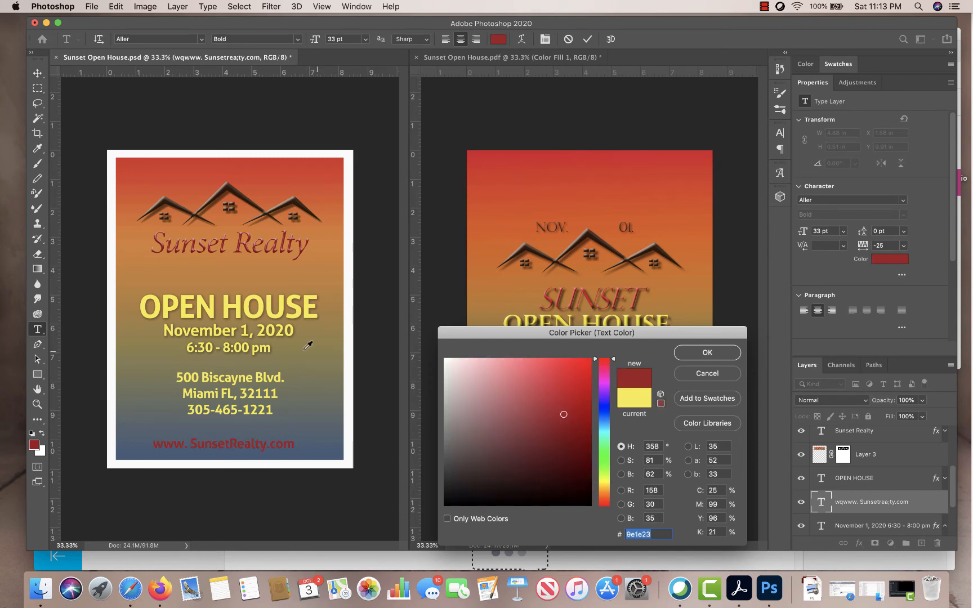
{"action": "left_click", "coordinate": [350, 347]}
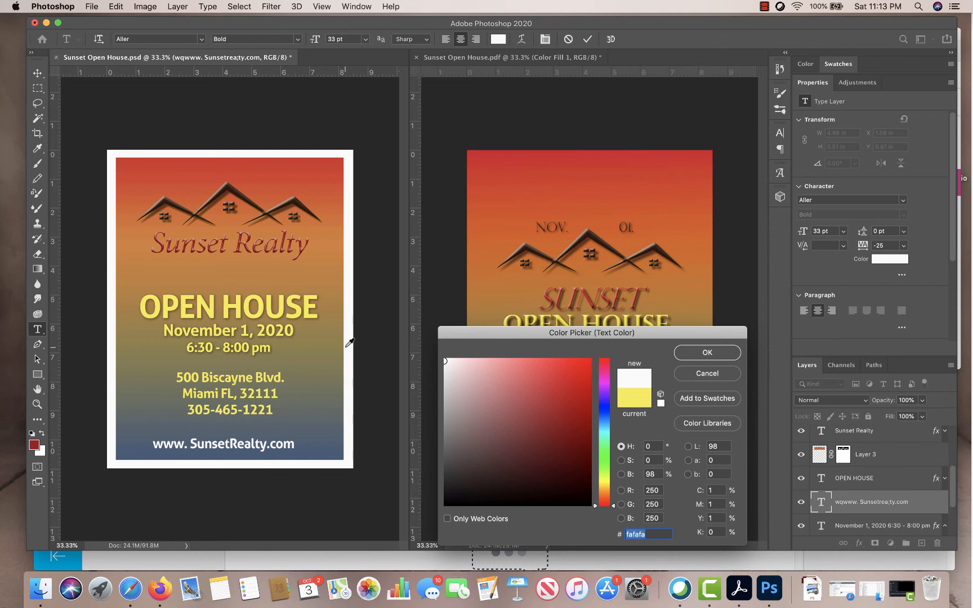
{"action": "left_click", "coordinate": [284, 206]}
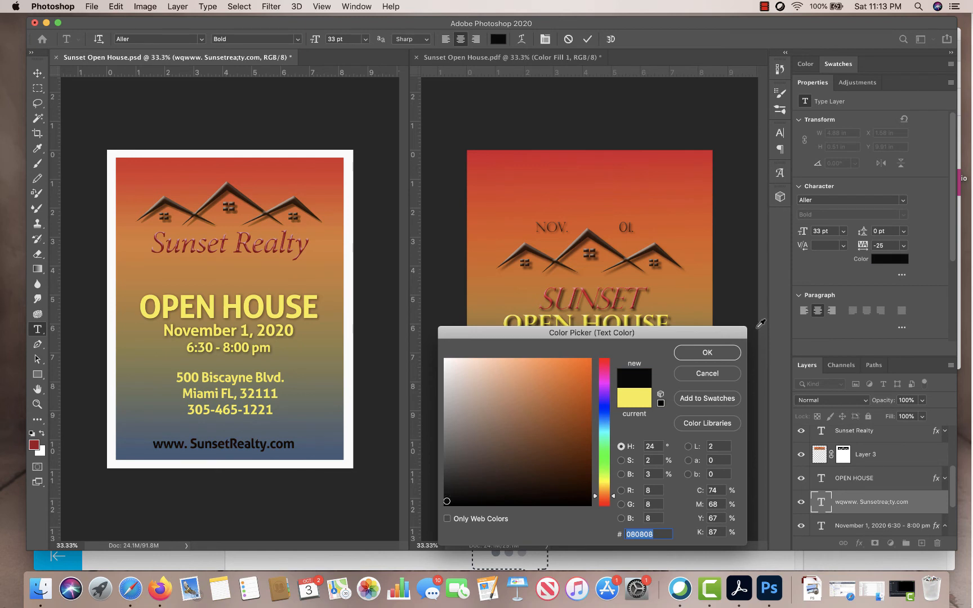
{"action": "left_click", "coordinate": [708, 354]}
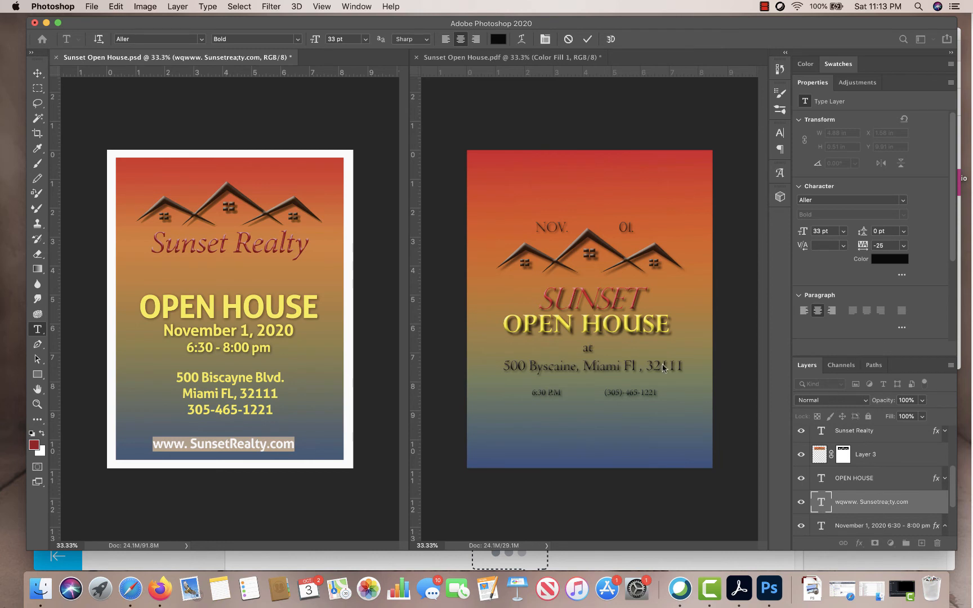
- Reduce the web address line's font size to 24 pt and keep its layer visible
{"action": "left_click", "coordinate": [35, 88]}
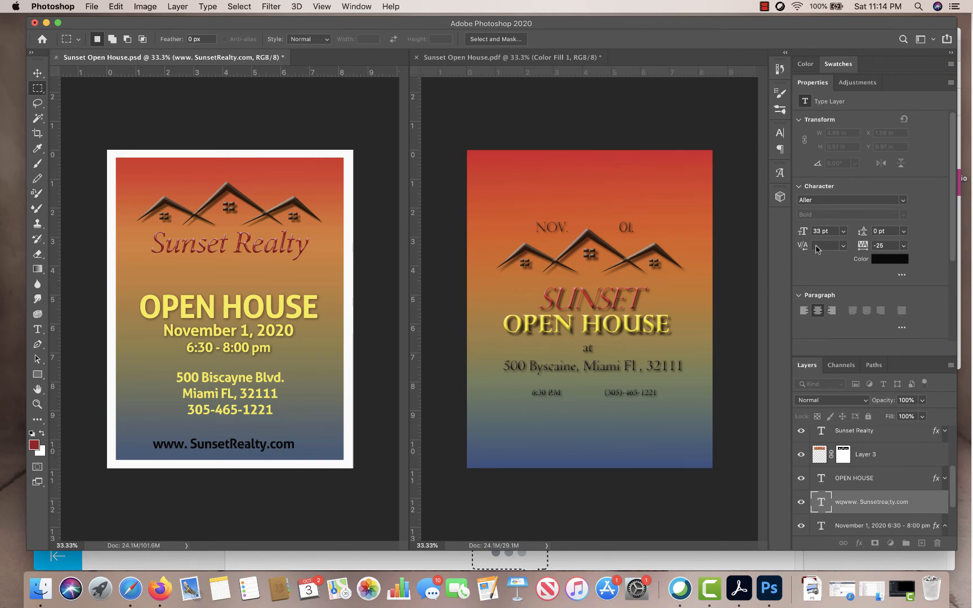
{"action": "left_click", "coordinate": [807, 500]}
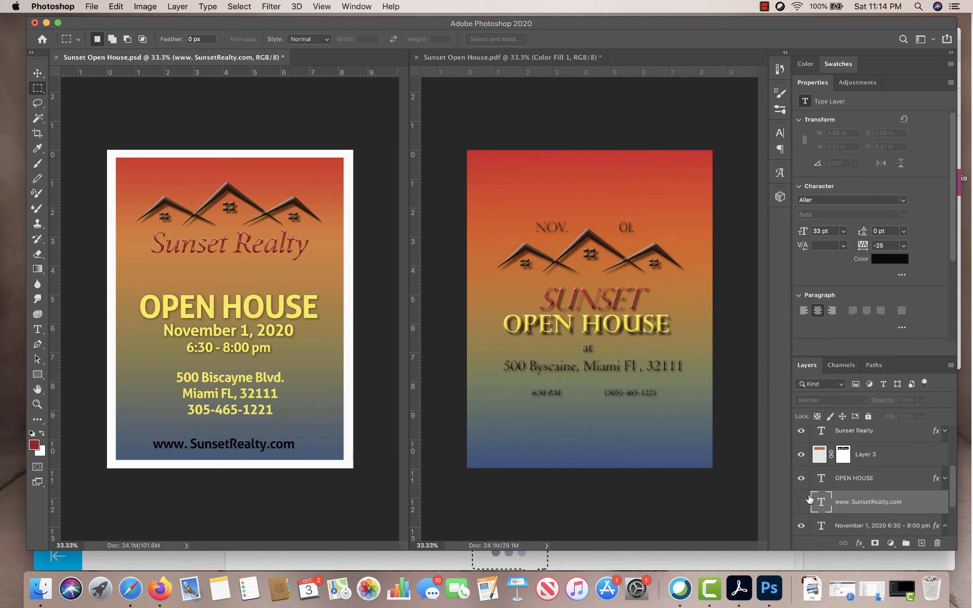
{"action": "double_click", "coordinate": [820, 502]}
{"action": "left_click_drag", "start_coordinate": [804, 233], "coordinate": [799, 233]}
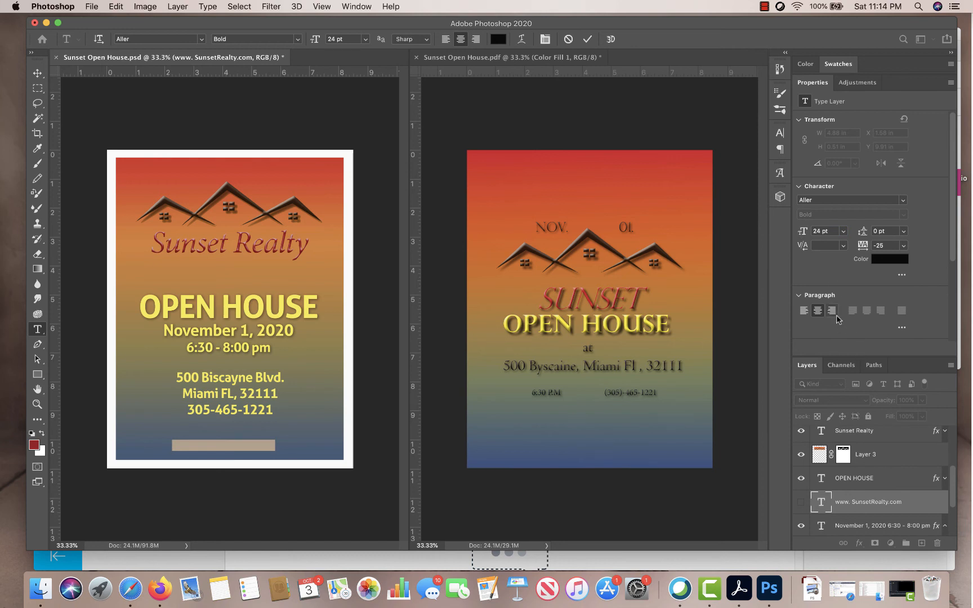
{"action": "left_click", "coordinate": [38, 89]}
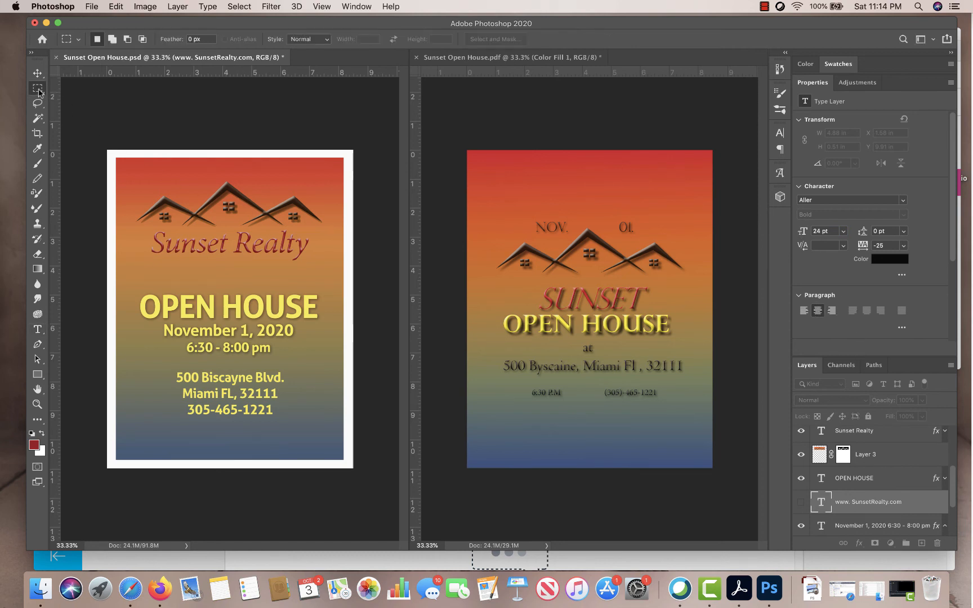
{"action": "left_click", "coordinate": [801, 502]}
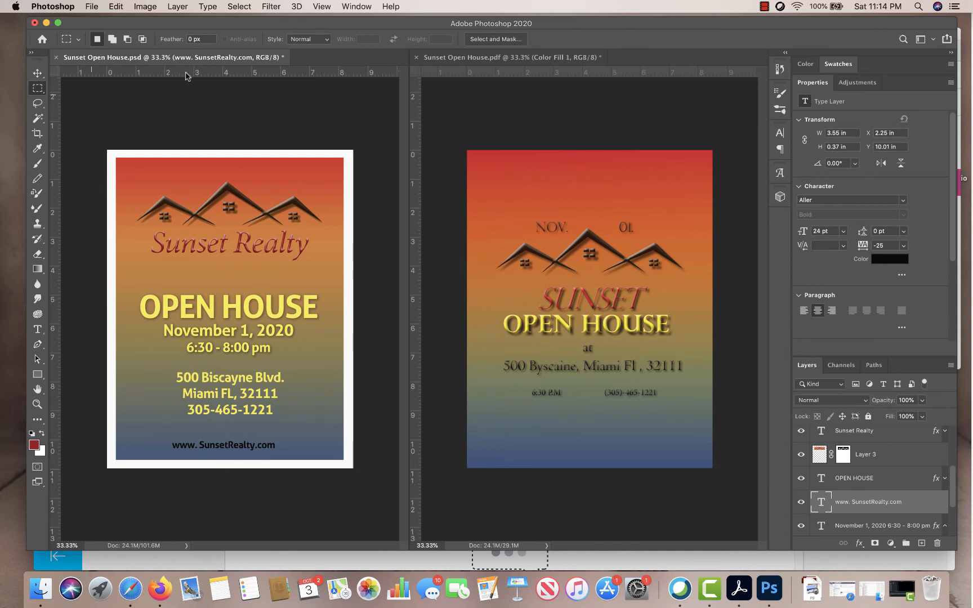
- Align the web address layer to the flyer's horizontal centre using the Move tool
{"action": "left_click", "coordinate": [37, 73]}
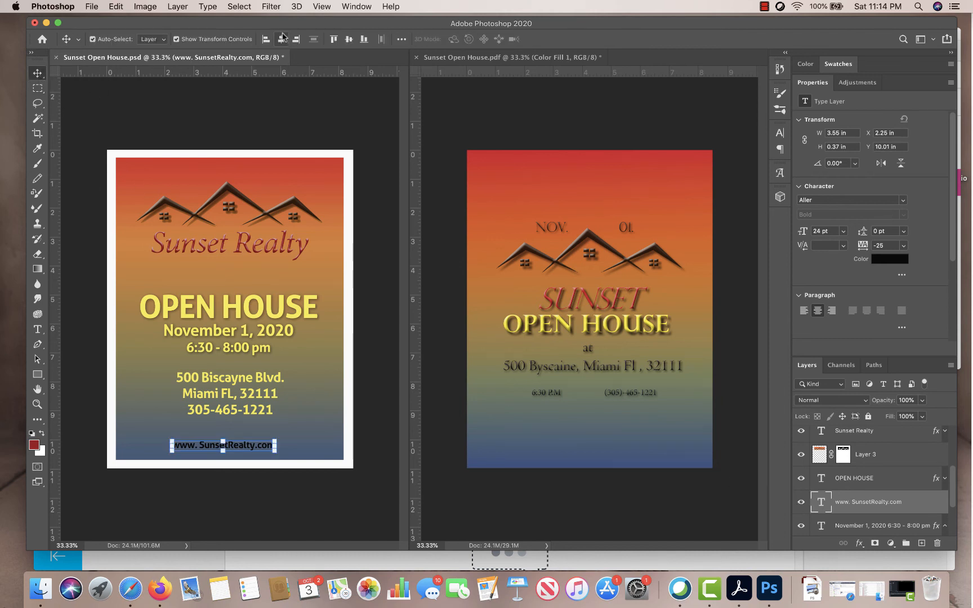
{"action": "left_click", "coordinate": [282, 38]}
{"action": "left_click", "coordinate": [38, 88]}
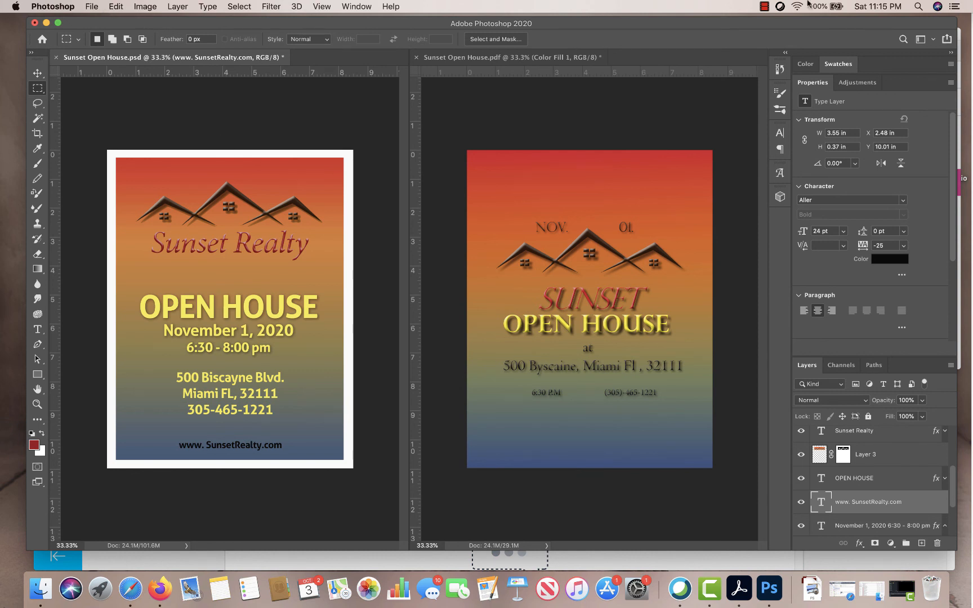
{"action": "left_click", "coordinate": [765, 6]}
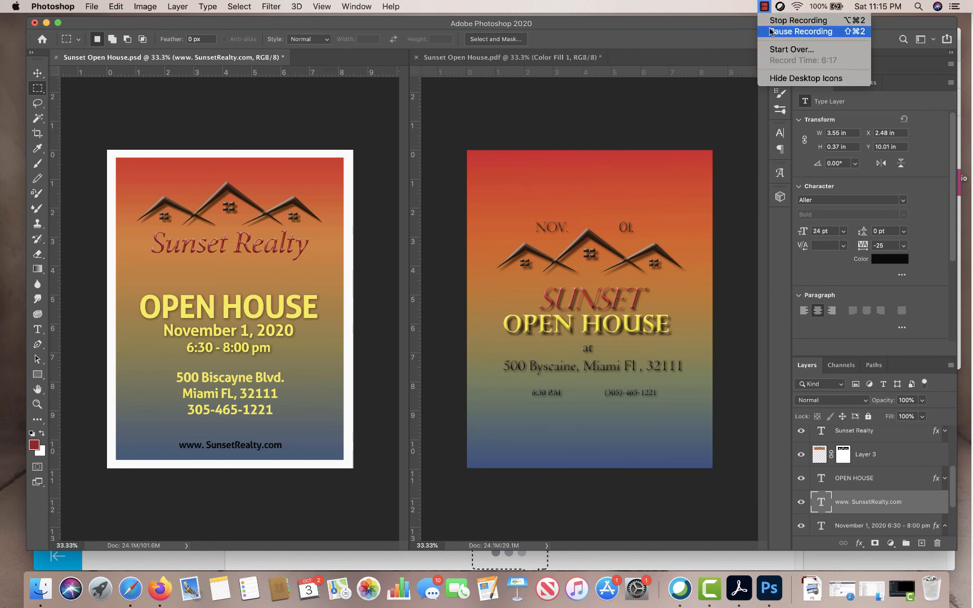